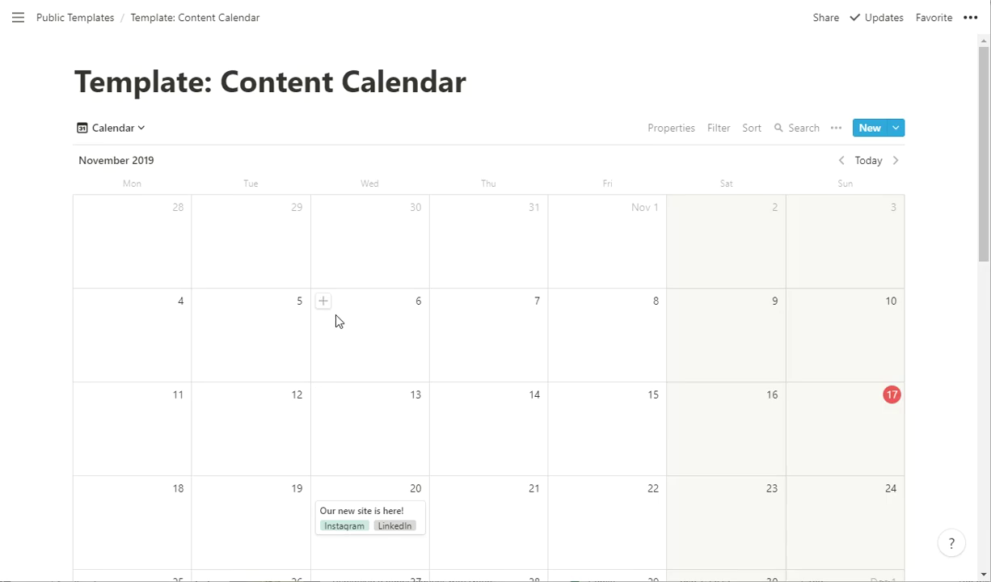
Open the Nov 20 'Our new site is here!' post from the November 2019 calendar
{"action": "scroll", "coordinate": [340, 319], "scroll_direction": "down", "scroll_amount": 12}
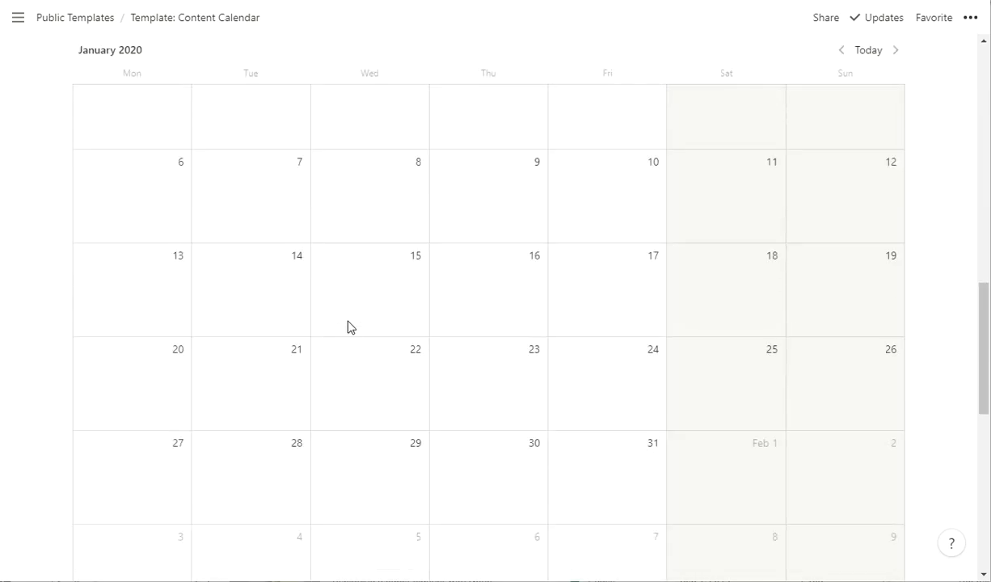
{"action": "scroll", "coordinate": [349, 324], "scroll_direction": "up", "scroll_amount": 10}
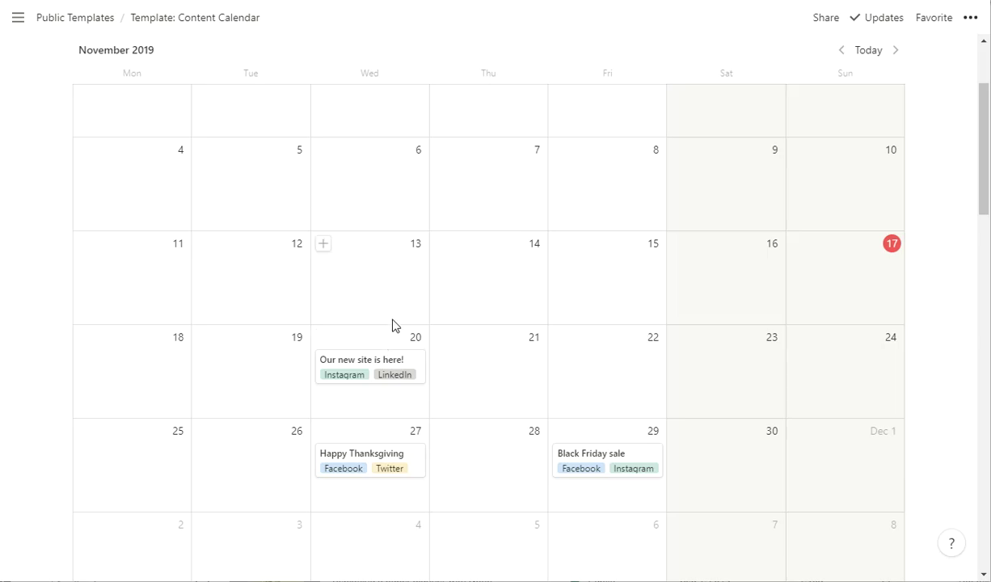
{"action": "scroll", "coordinate": [453, 327], "scroll_direction": "up", "scroll_amount": 3}
{"action": "scroll", "coordinate": [453, 327], "scroll_direction": "down", "scroll_amount": 3}
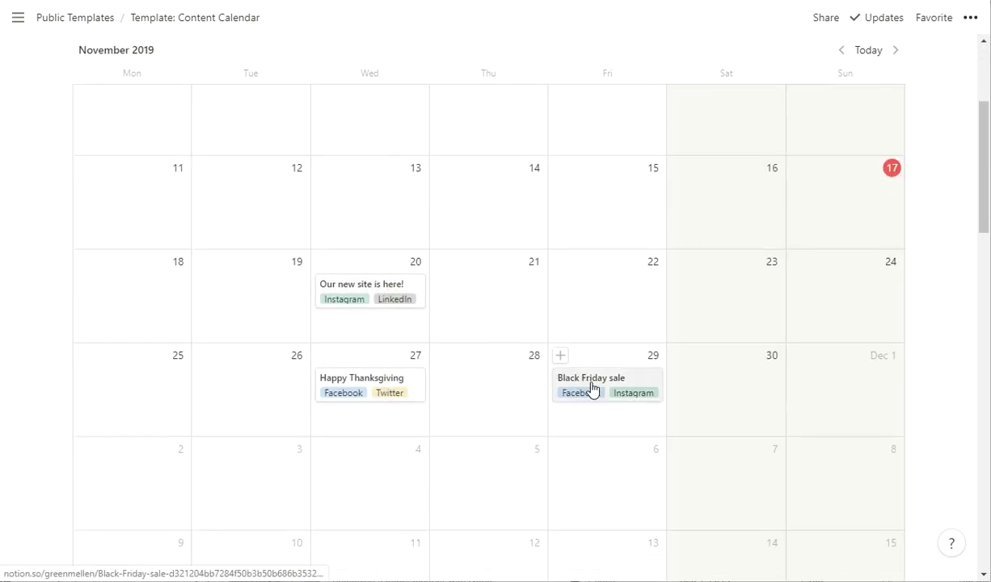
{"action": "left_click", "coordinate": [362, 288]}
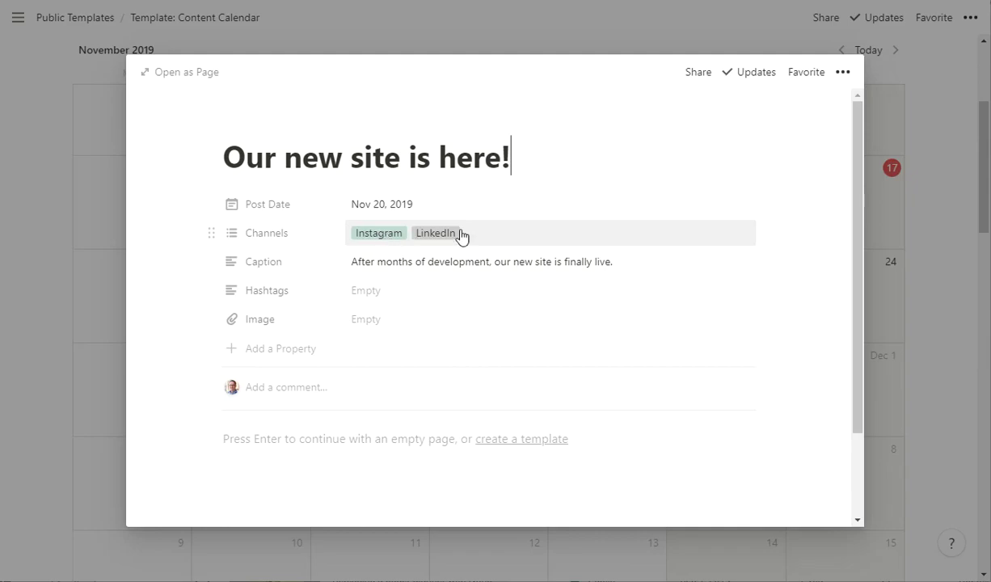
Check the post's Channels options (Instagram, LinkedIn) without changes, then close it
{"action": "left_click", "coordinate": [490, 236]}
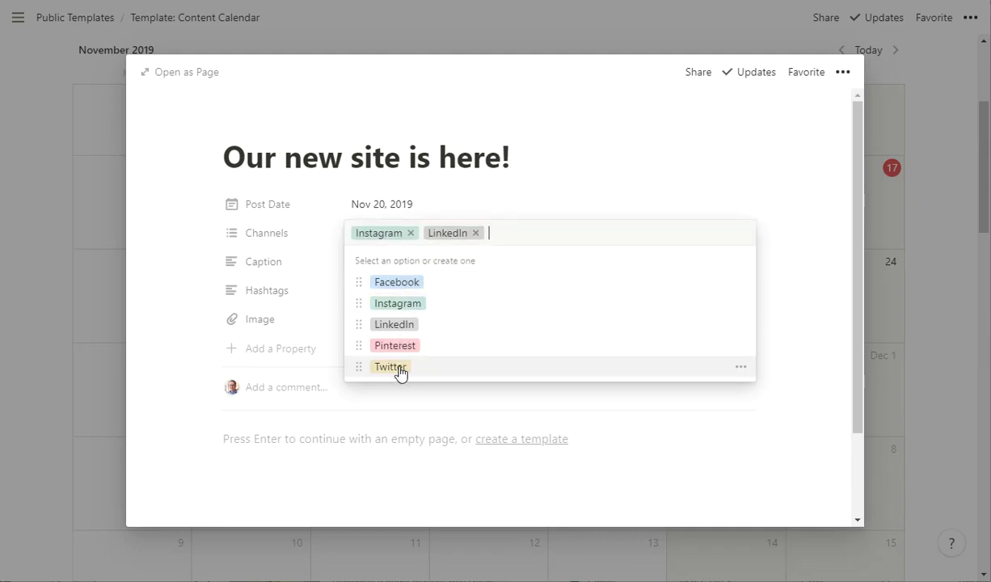
{"action": "left_click", "coordinate": [600, 176]}
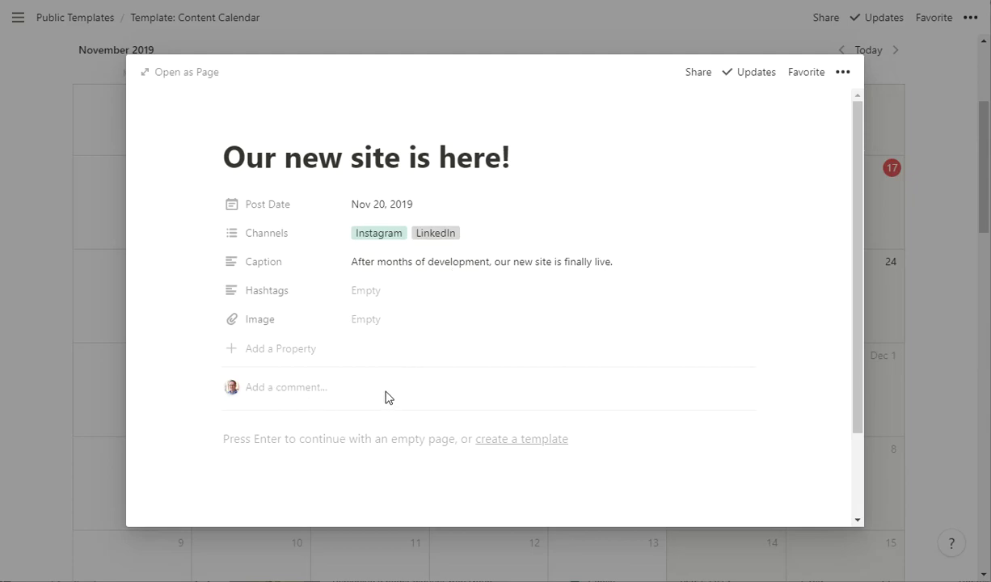
{"action": "left_click", "coordinate": [453, 36]}
Switch the content calendar to the Calendar: Facebook view
{"action": "scroll", "coordinate": [488, 242], "scroll_direction": "up", "scroll_amount": 2}
{"action": "scroll", "coordinate": [489, 240], "scroll_direction": "up", "scroll_amount": 1}
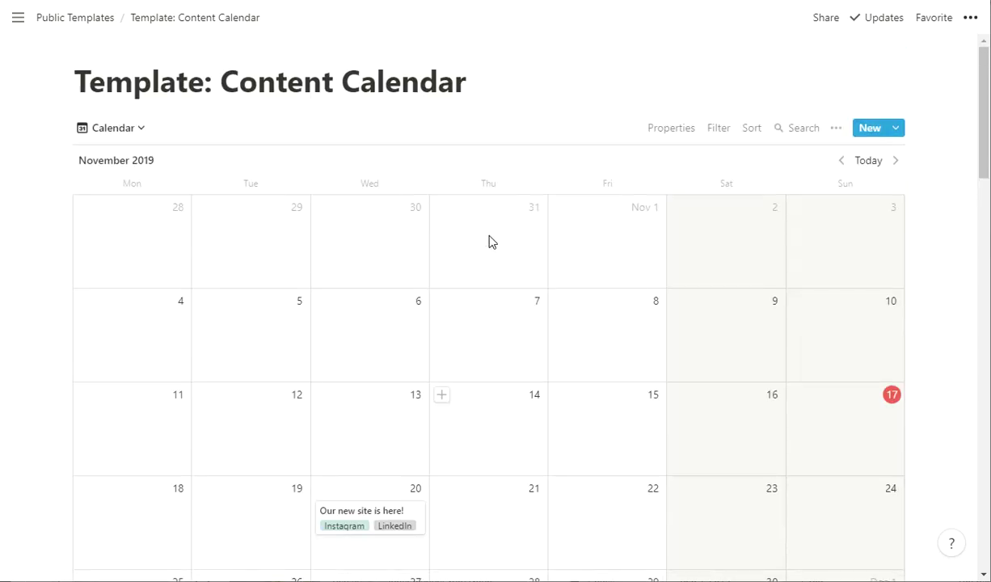
{"action": "scroll", "coordinate": [433, 364], "scroll_direction": "down", "scroll_amount": 2}
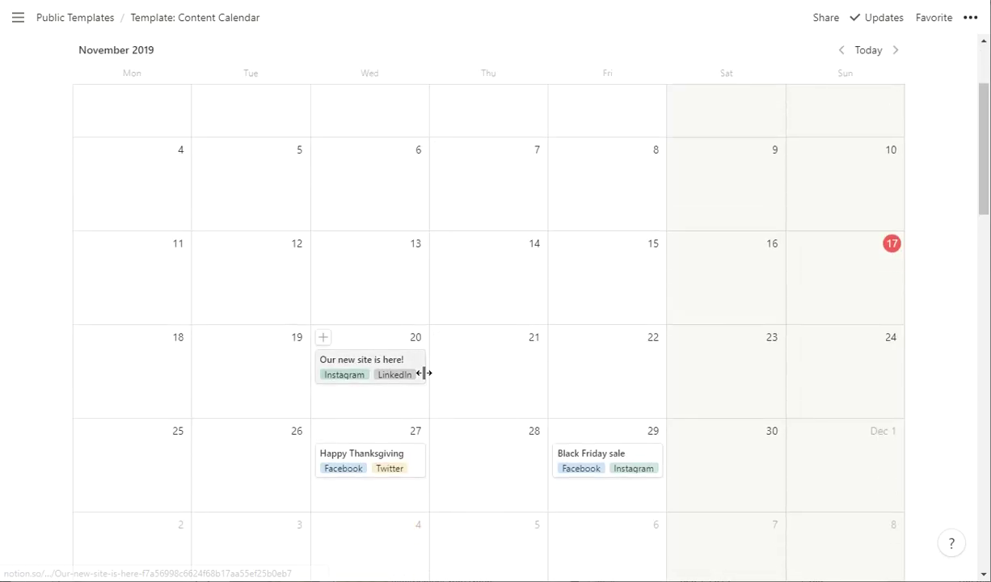
{"action": "scroll", "coordinate": [368, 314], "scroll_direction": "up", "scroll_amount": 1}
{"action": "scroll", "coordinate": [368, 319], "scroll_direction": "up", "scroll_amount": 1}
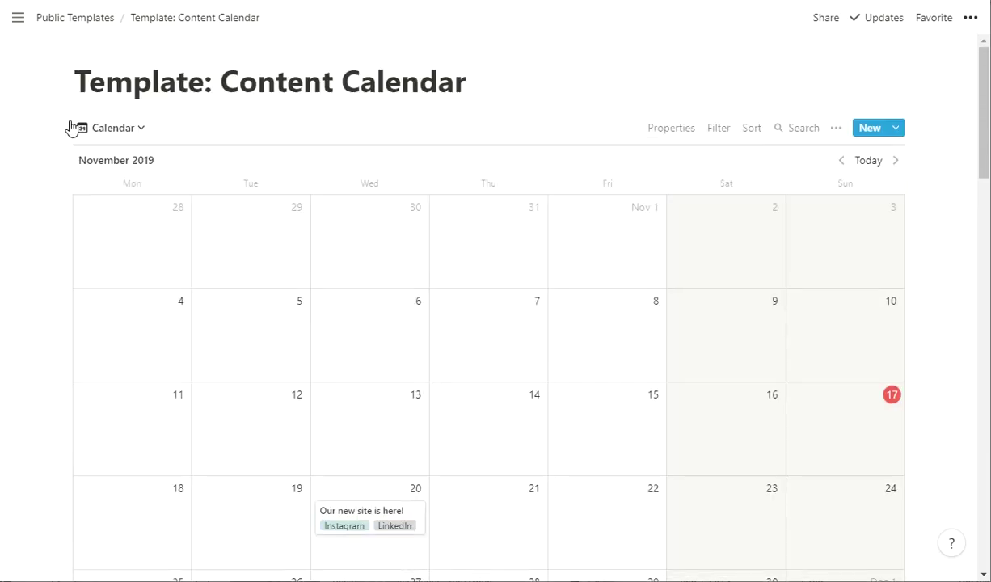
{"action": "left_click", "coordinate": [139, 128]}
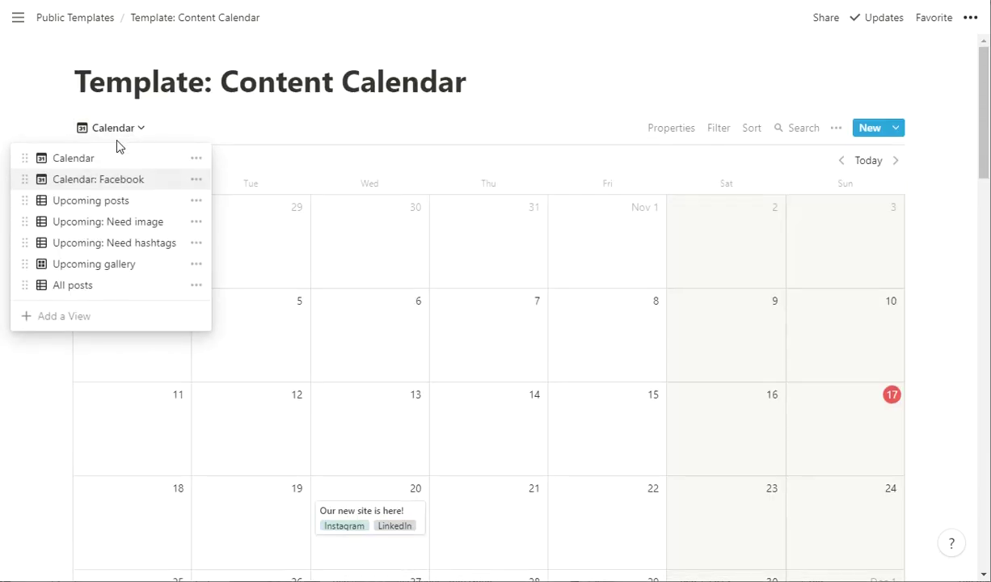
{"action": "left_click", "coordinate": [93, 187]}
Inspect the view's filter rule, Channels contains Facebook, leaving it unchanged
{"action": "scroll", "coordinate": [583, 352], "scroll_direction": "down", "scroll_amount": 3}
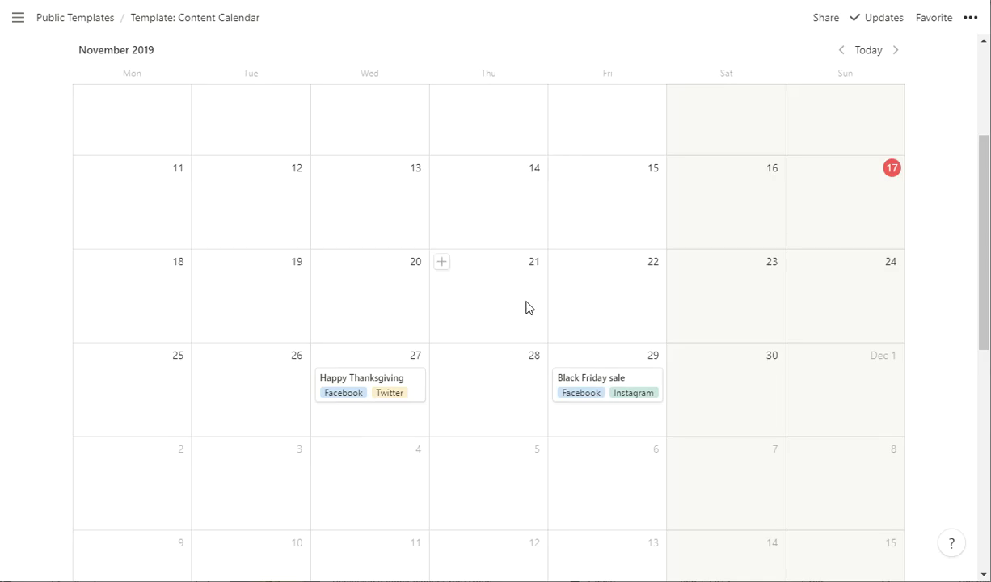
{"action": "scroll", "coordinate": [521, 338], "scroll_direction": "up", "scroll_amount": 3}
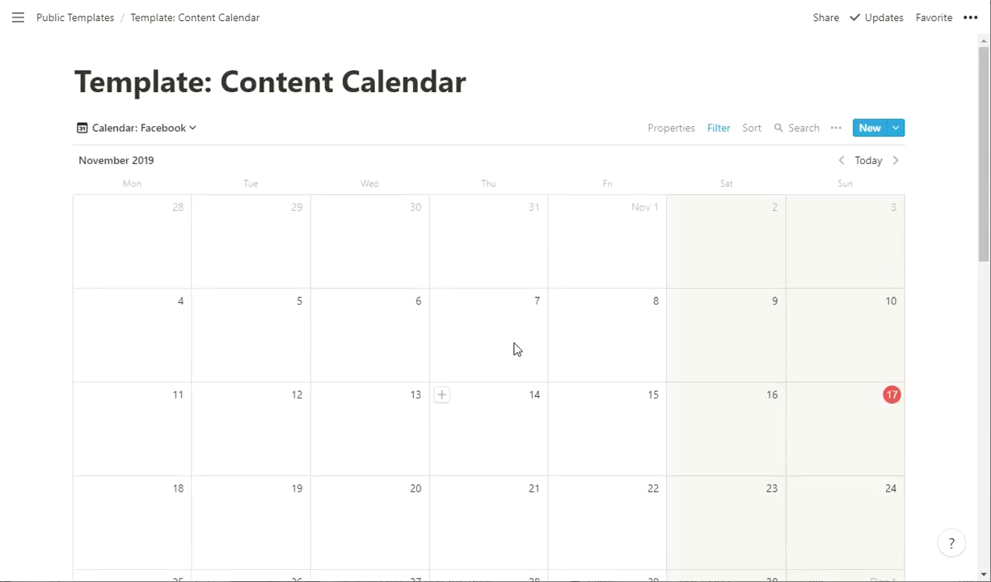
{"action": "left_click", "coordinate": [716, 131]}
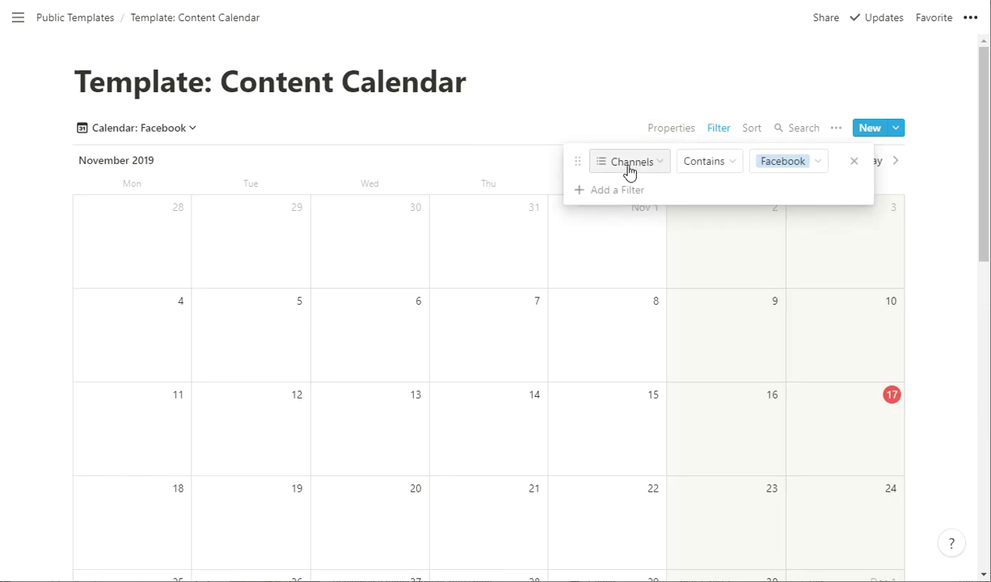
{"action": "left_click", "coordinate": [786, 164]}
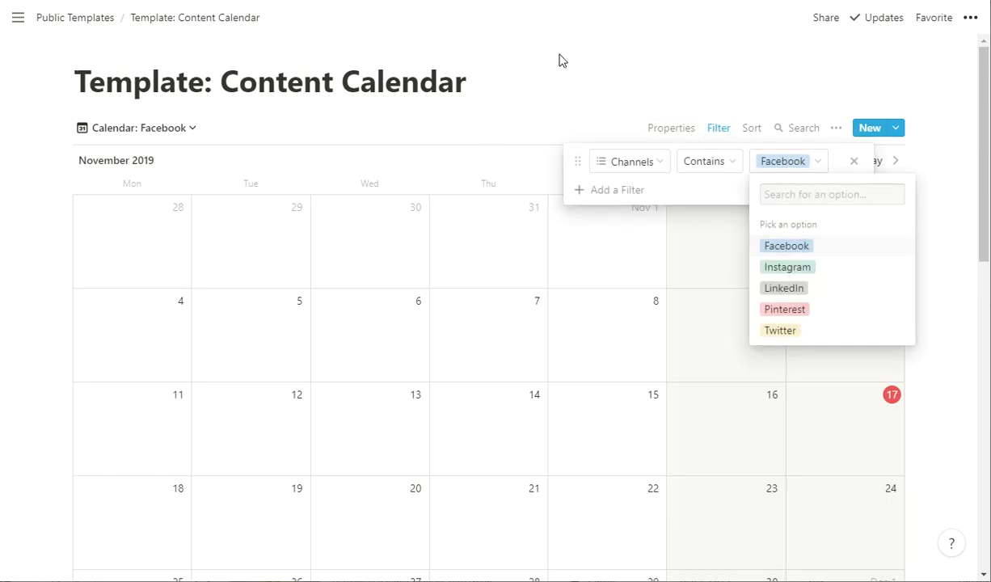
{"action": "left_click", "coordinate": [565, 87]}
{"action": "left_click", "coordinate": [123, 129]}
{"action": "left_click", "coordinate": [142, 132]}
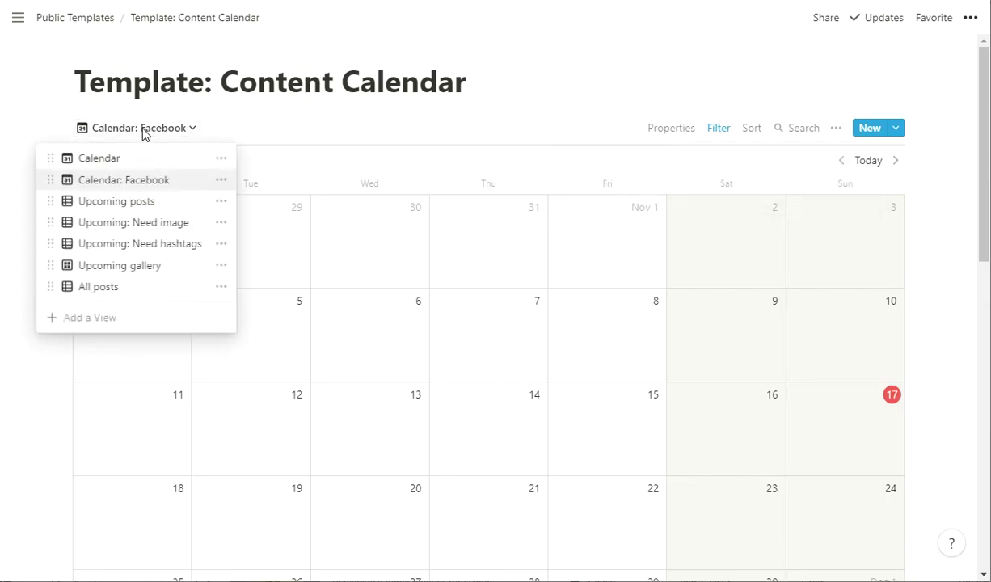
Show the Upcoming posts table, briefly trying Upcoming: Need image before returning
{"action": "left_click", "coordinate": [96, 202]}
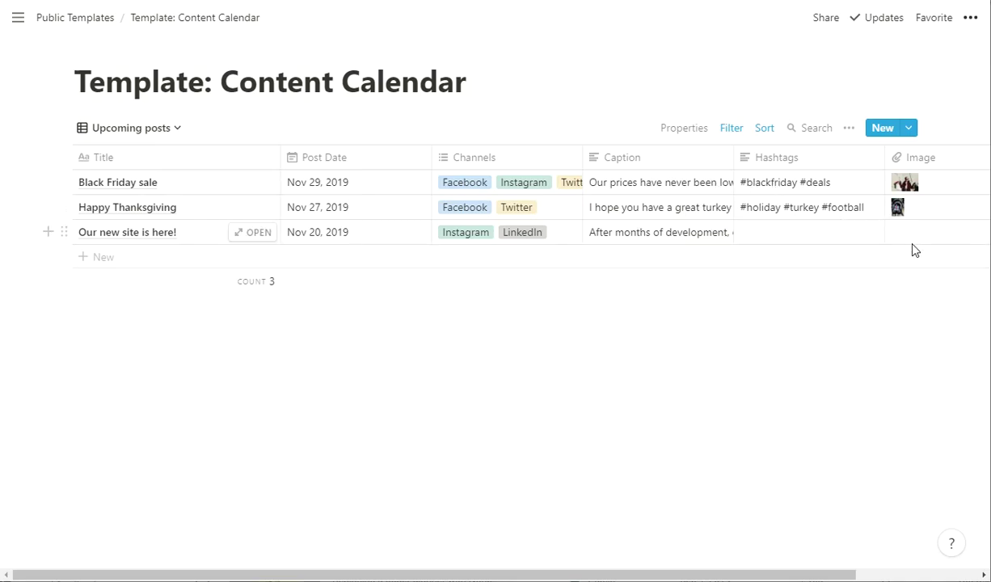
{"action": "left_click", "coordinate": [130, 131]}
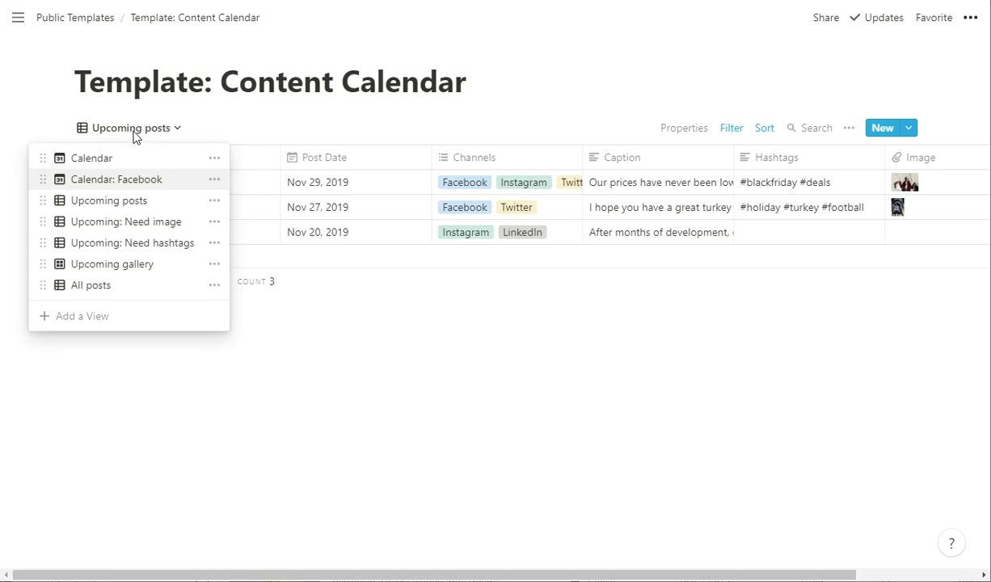
{"action": "left_click", "coordinate": [84, 222]}
{"action": "left_click", "coordinate": [148, 134]}
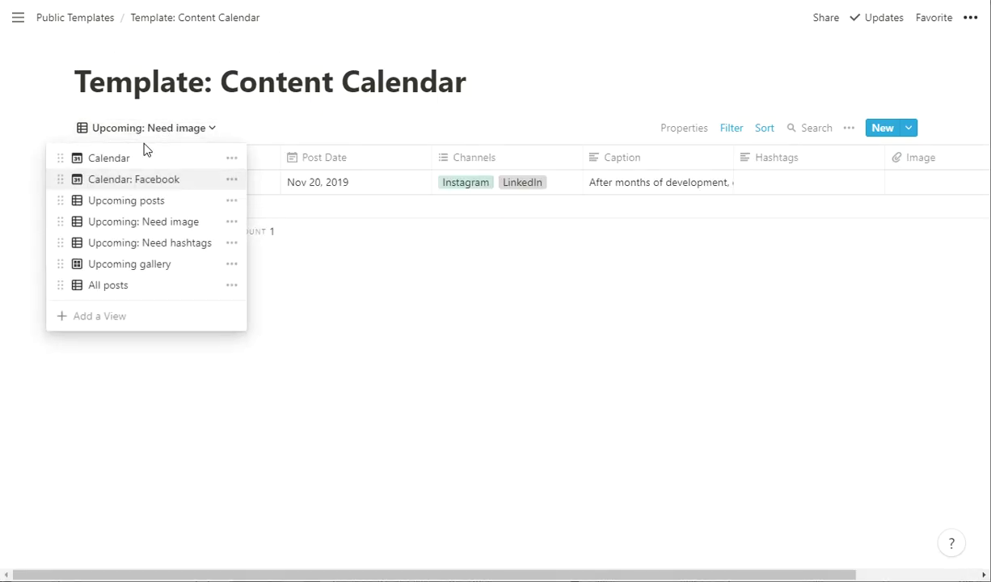
{"action": "left_click", "coordinate": [119, 203]}
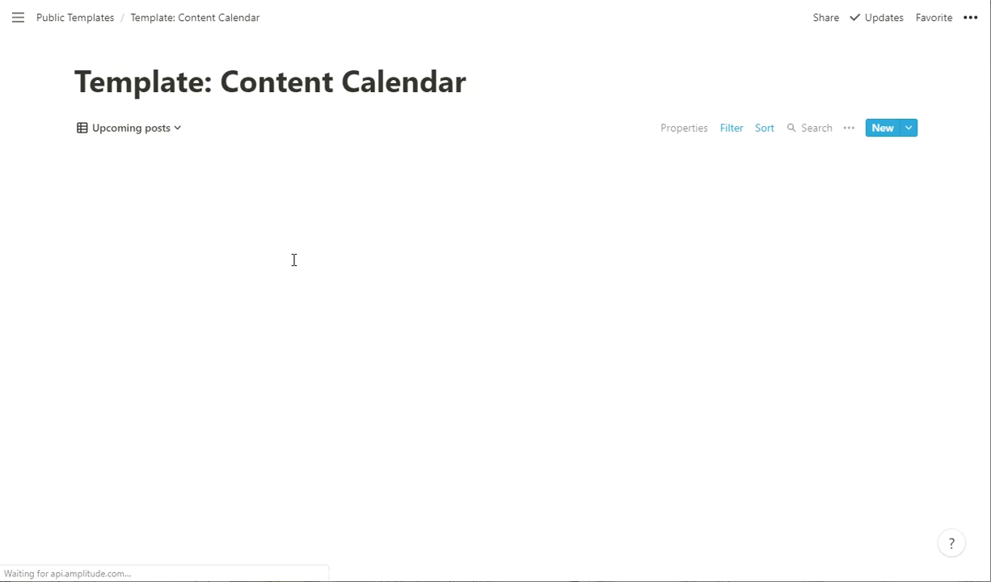
Review the Upcoming posts filter: Post Date on or after today
{"action": "left_click", "coordinate": [729, 130]}
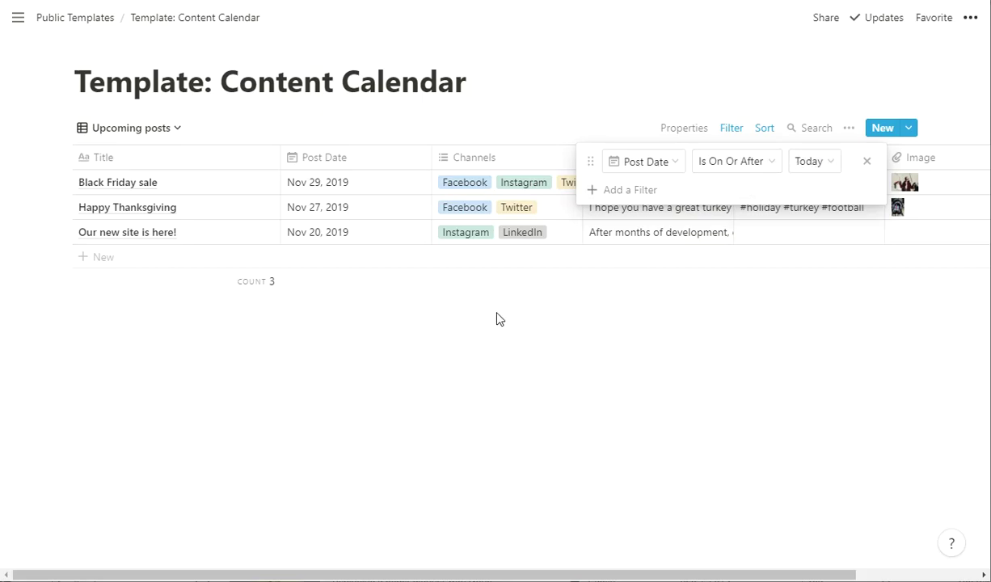
{"action": "left_click", "coordinate": [477, 320]}
{"action": "left_click", "coordinate": [123, 131]}
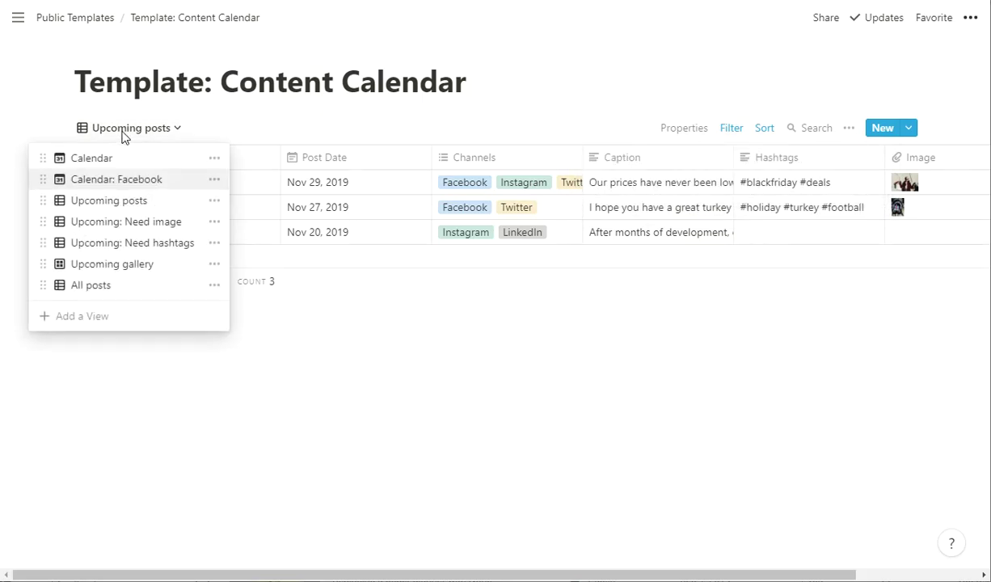
Glance at the Upcoming: Need image view, then return to Upcoming posts
{"action": "left_click", "coordinate": [131, 222]}
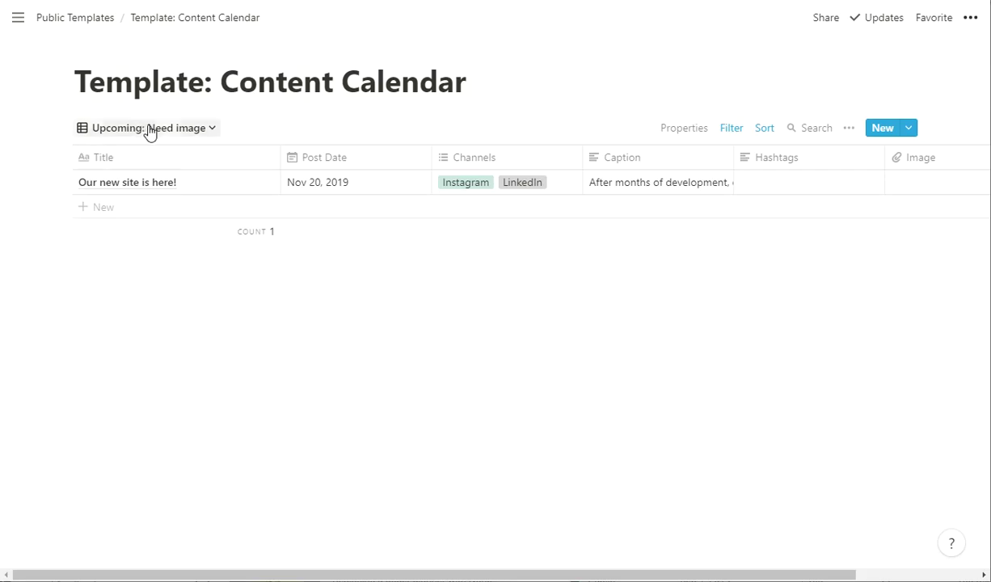
{"action": "left_click", "coordinate": [148, 129]}
{"action": "left_click", "coordinate": [128, 206]}
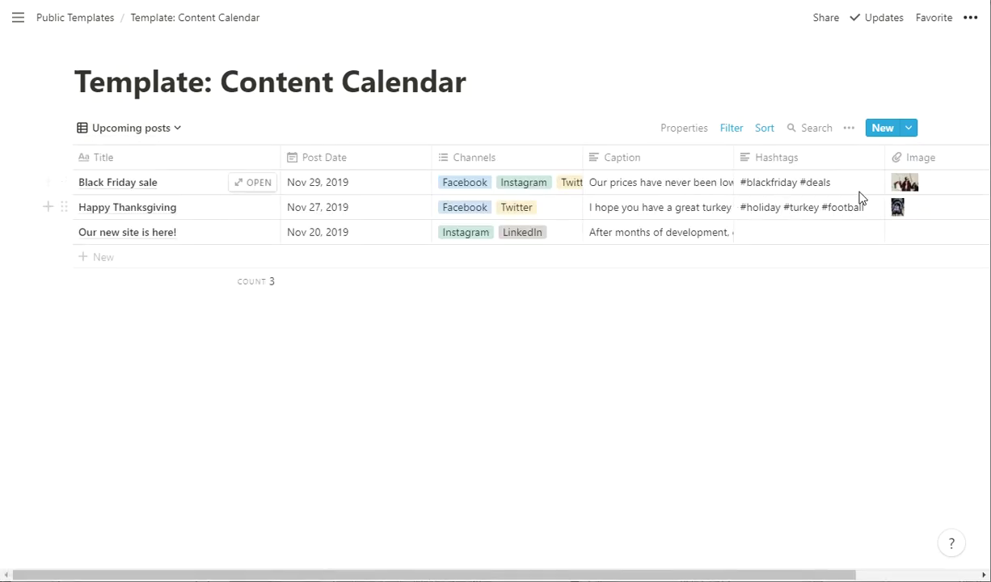
Enlarge the Black Friday post's attached image, then switch to Upcoming: Need image
{"action": "left_click", "coordinate": [910, 186]}
{"action": "left_click", "coordinate": [880, 215]}
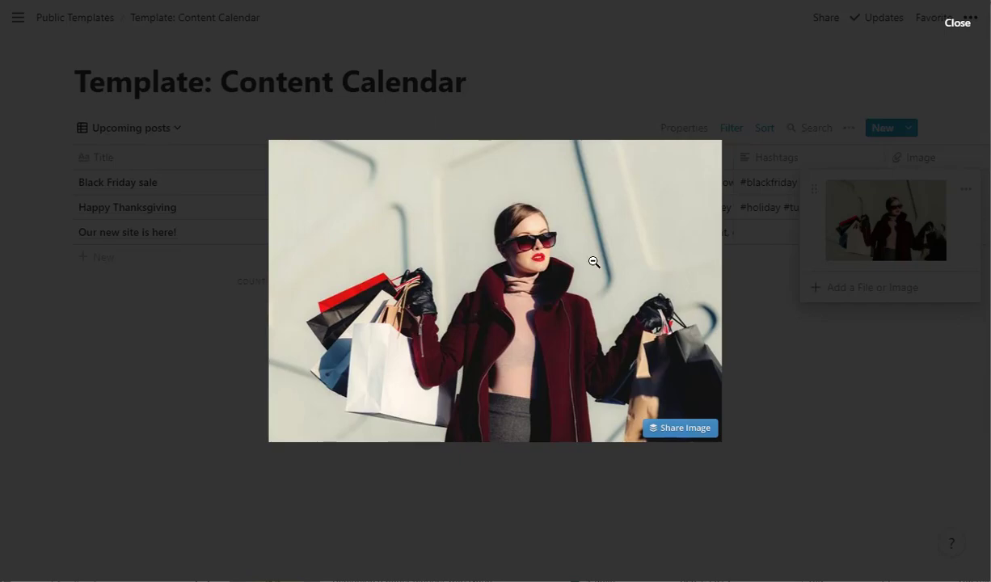
{"action": "left_click", "coordinate": [828, 393]}
{"action": "left_click", "coordinate": [792, 362]}
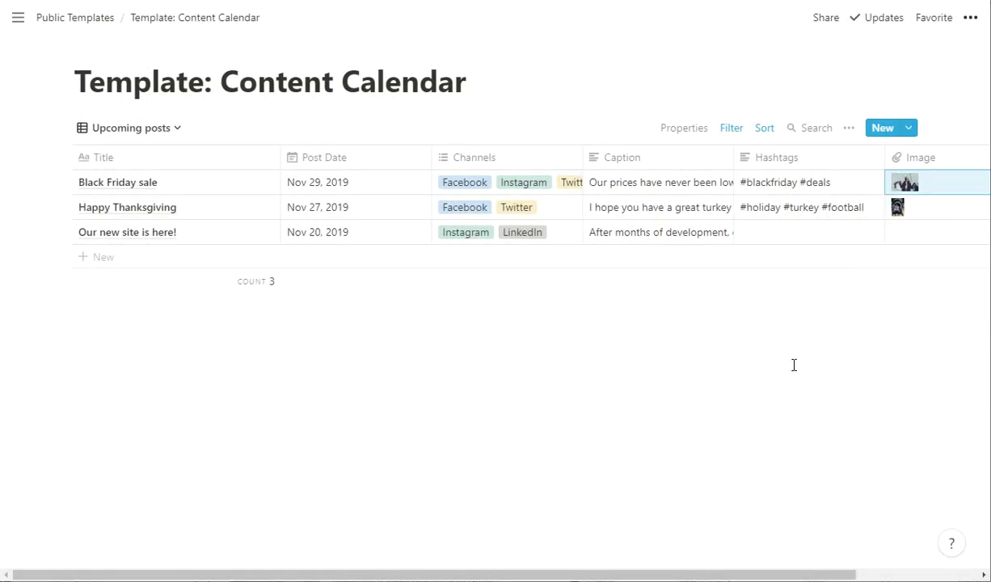
{"action": "left_click", "coordinate": [123, 131]}
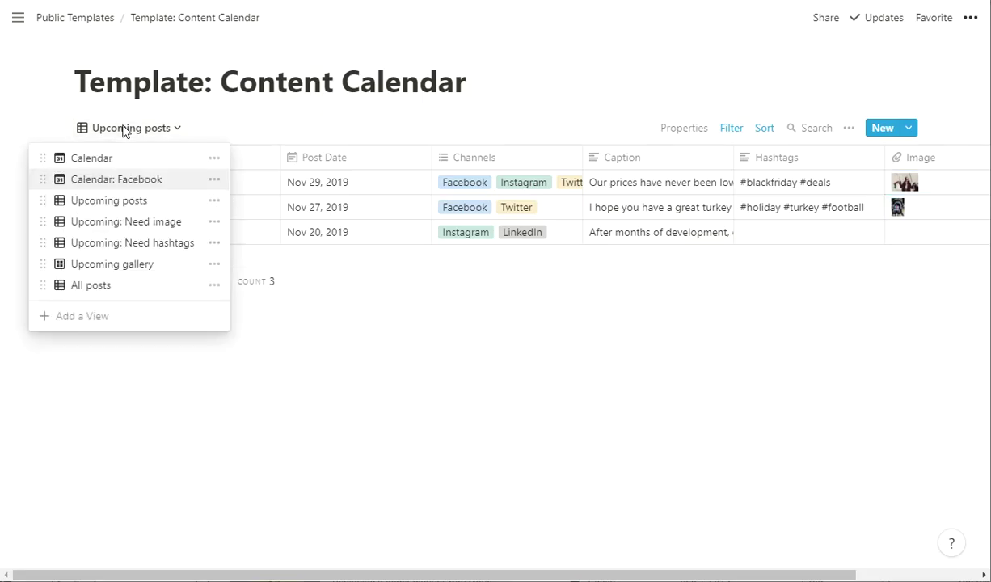
{"action": "left_click", "coordinate": [102, 223]}
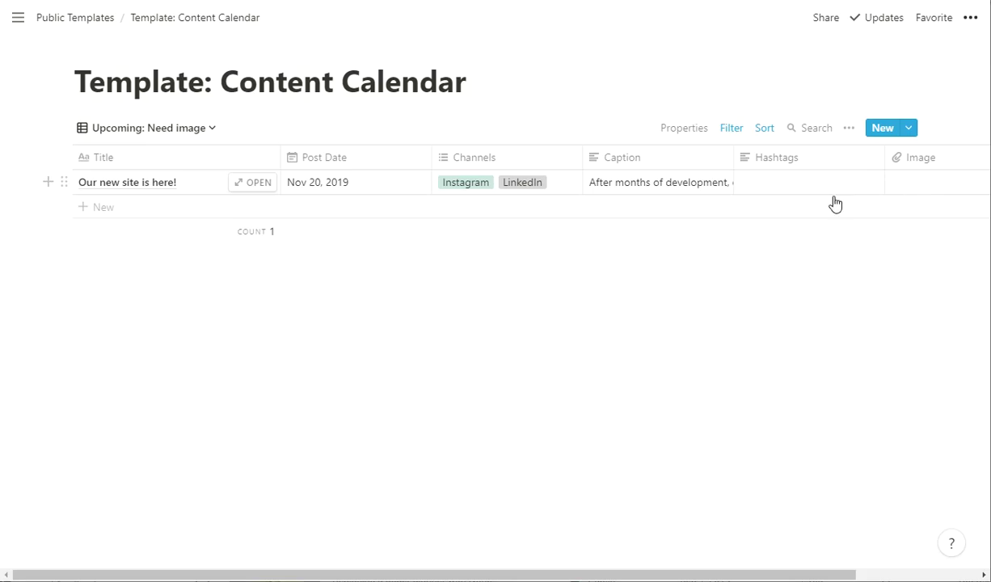
Review the current view's filter rules without switching views
{"action": "left_click", "coordinate": [175, 130]}
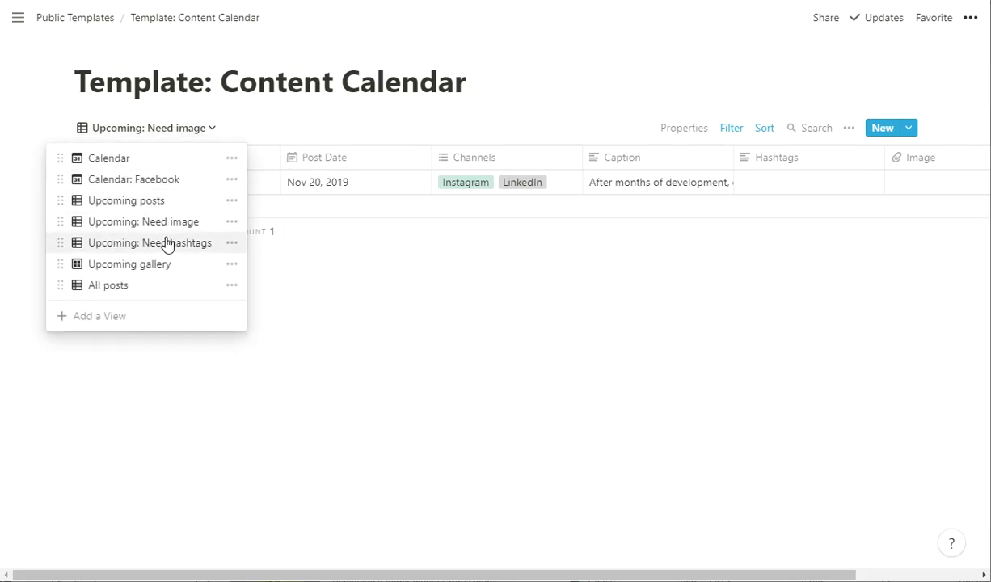
{"action": "left_click", "coordinate": [343, 315]}
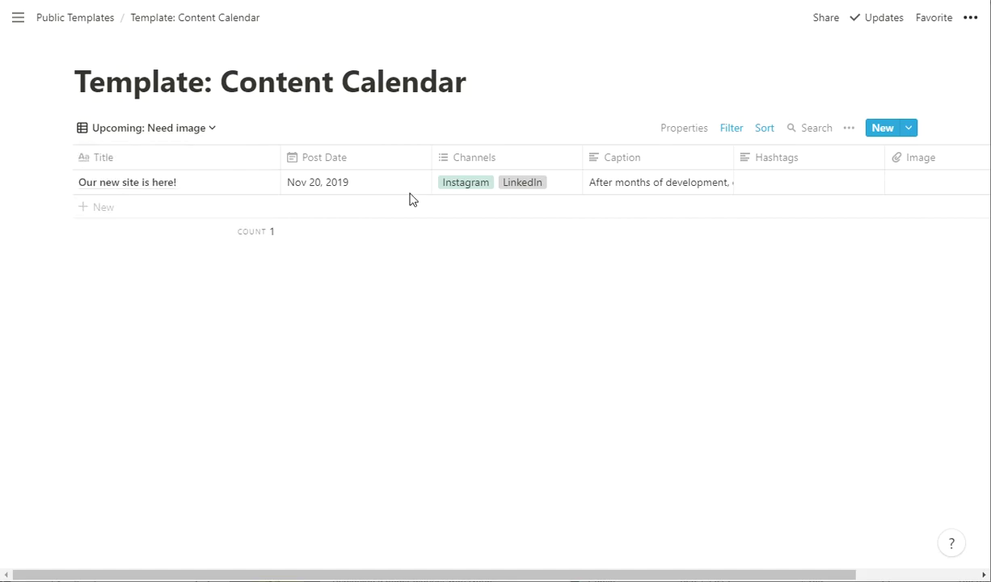
{"action": "left_click", "coordinate": [731, 130]}
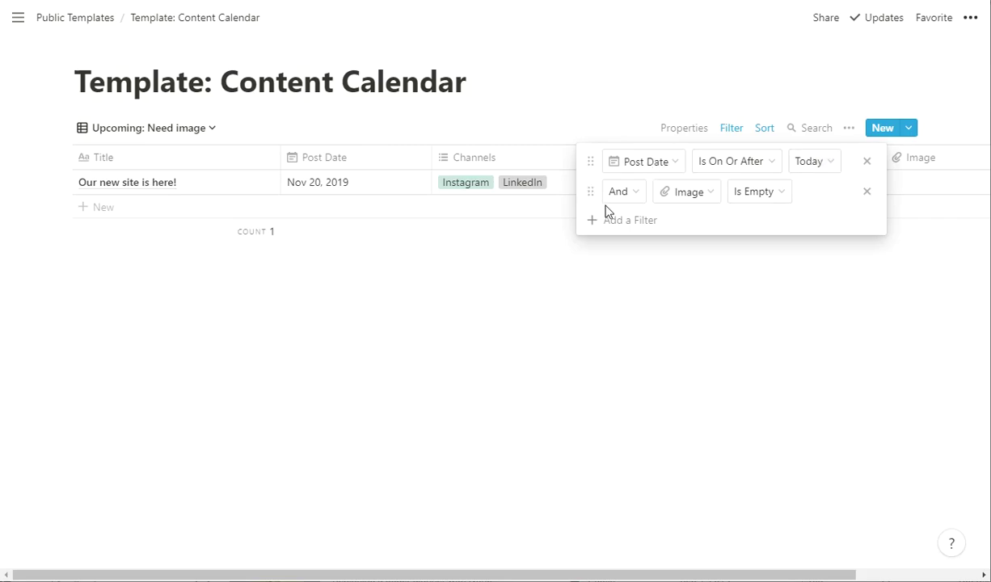
{"action": "left_click", "coordinate": [500, 327]}
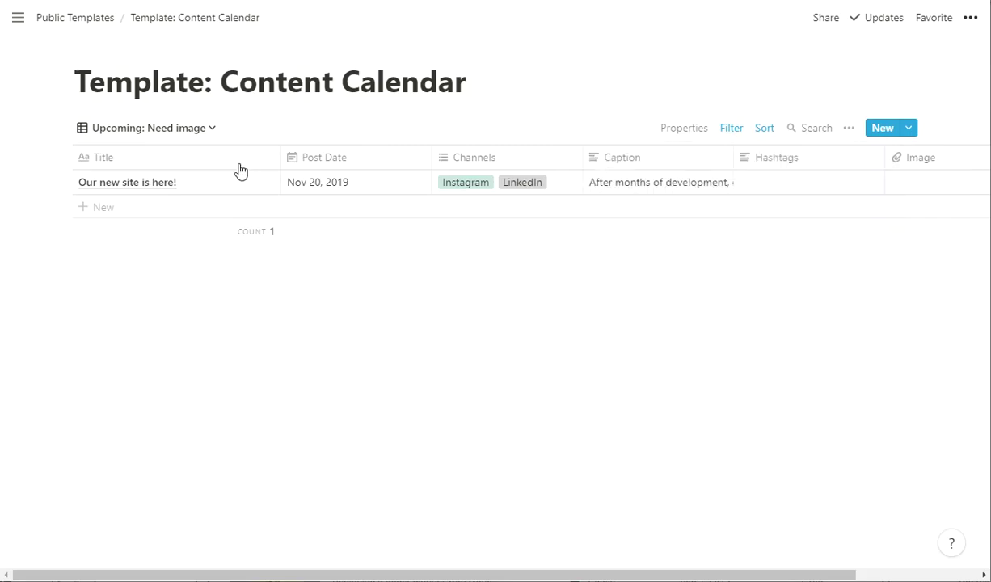
Switch to Upcoming: Need hashtags and check its filter: upcoming dates with empty Hashtags
{"action": "left_click", "coordinate": [177, 131]}
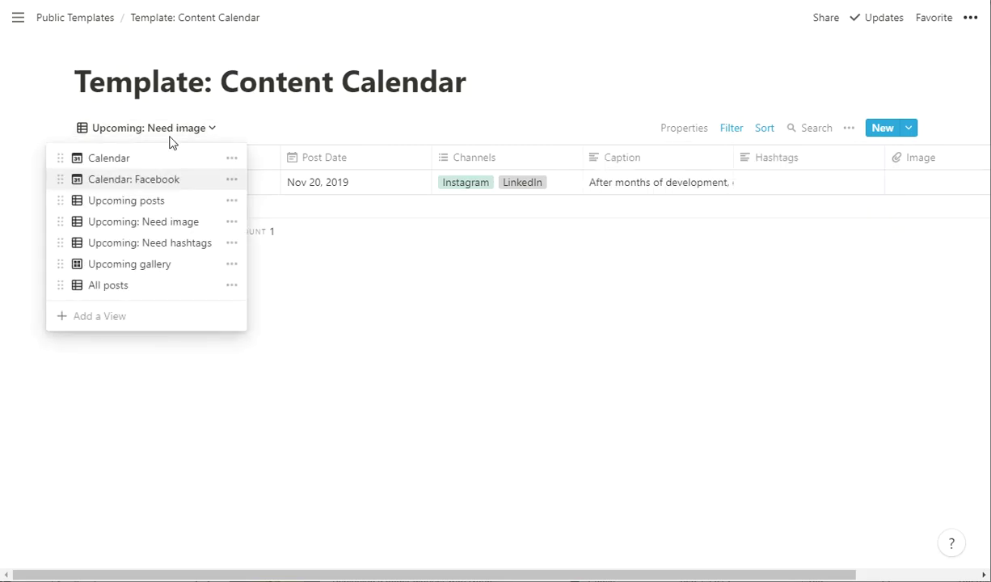
{"action": "left_click", "coordinate": [161, 244]}
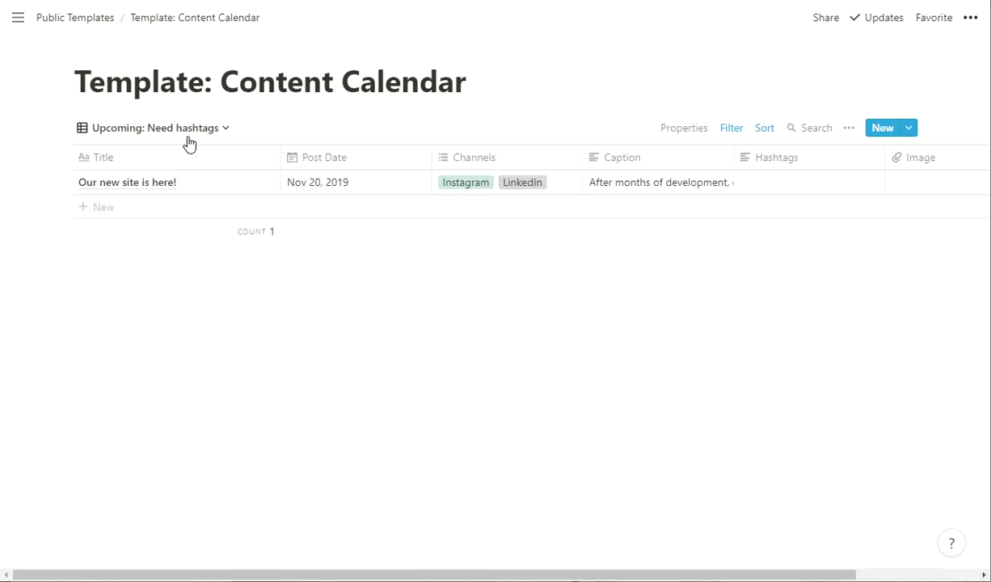
{"action": "left_click", "coordinate": [730, 129]}
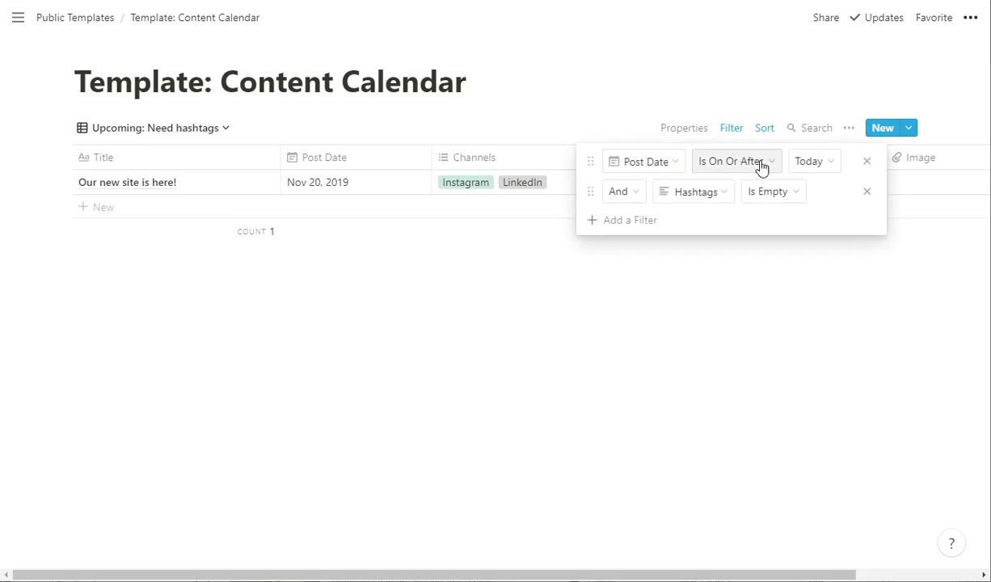
{"action": "left_click", "coordinate": [678, 264]}
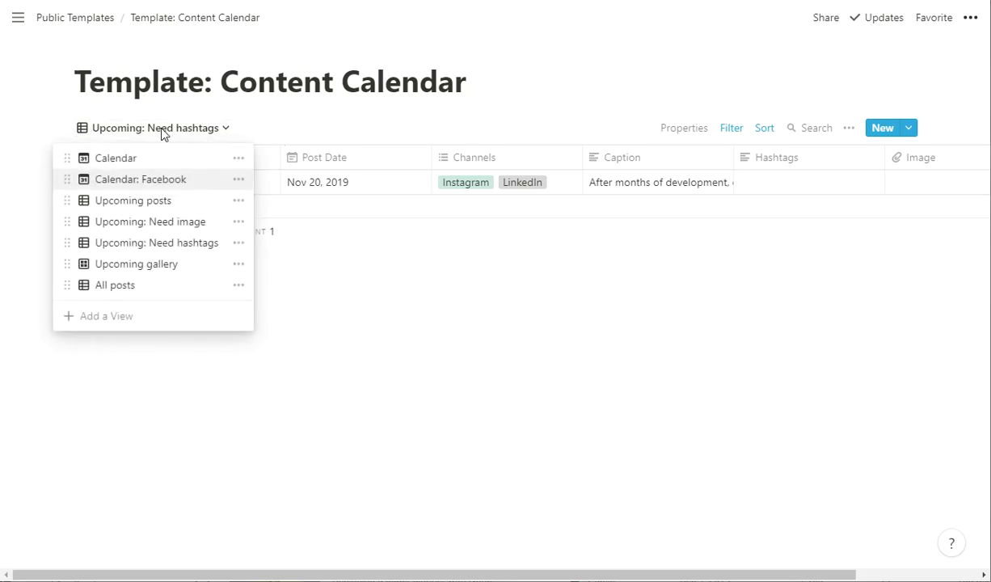
{"action": "left_click", "coordinate": [154, 273]}
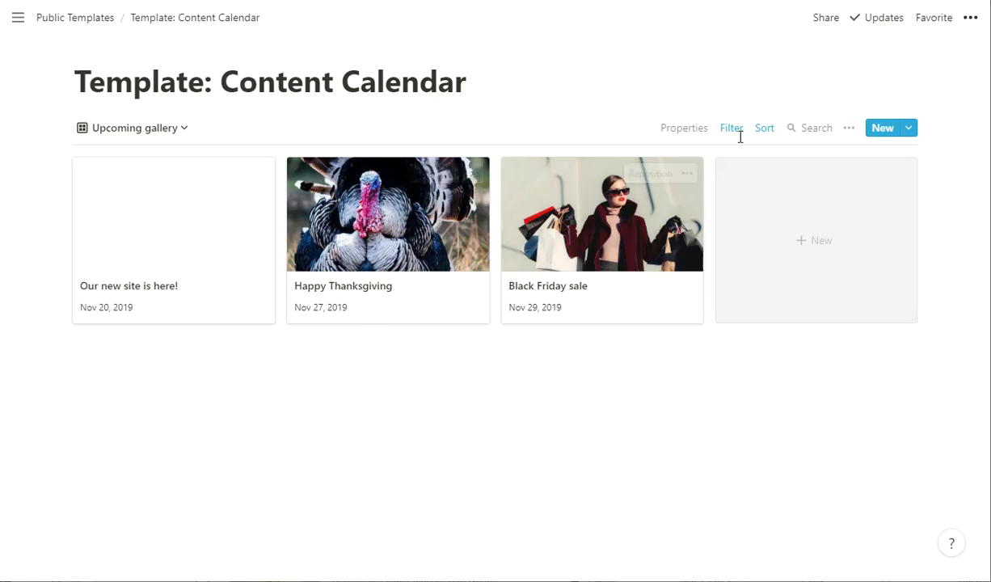
{"action": "left_click", "coordinate": [848, 128]}
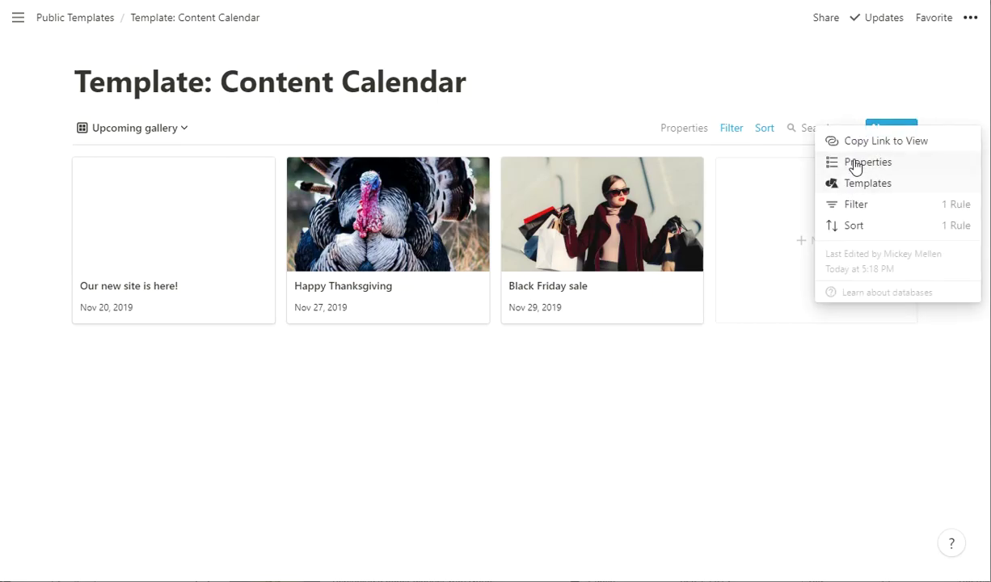
{"action": "left_click", "coordinate": [854, 164]}
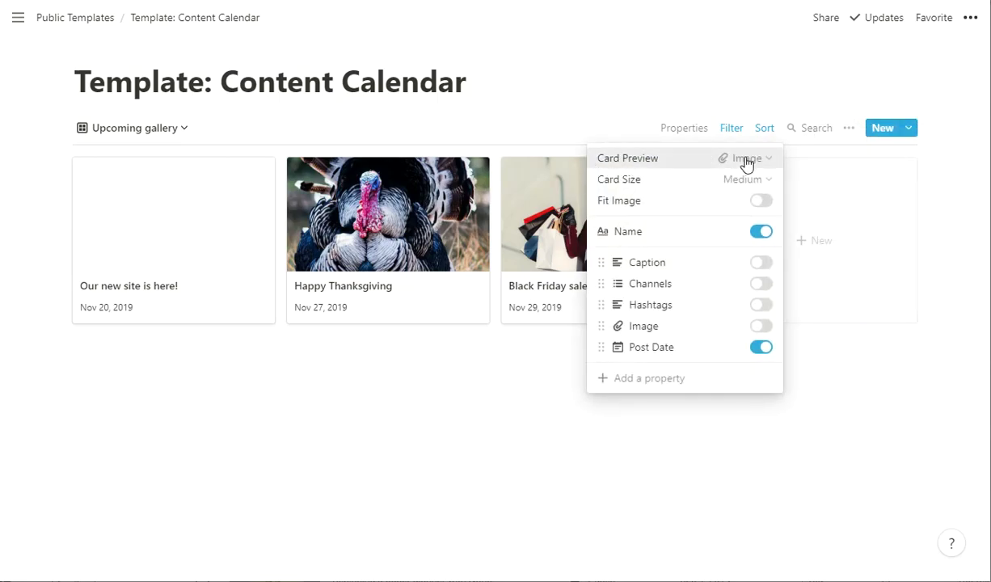
{"action": "left_click", "coordinate": [716, 158]}
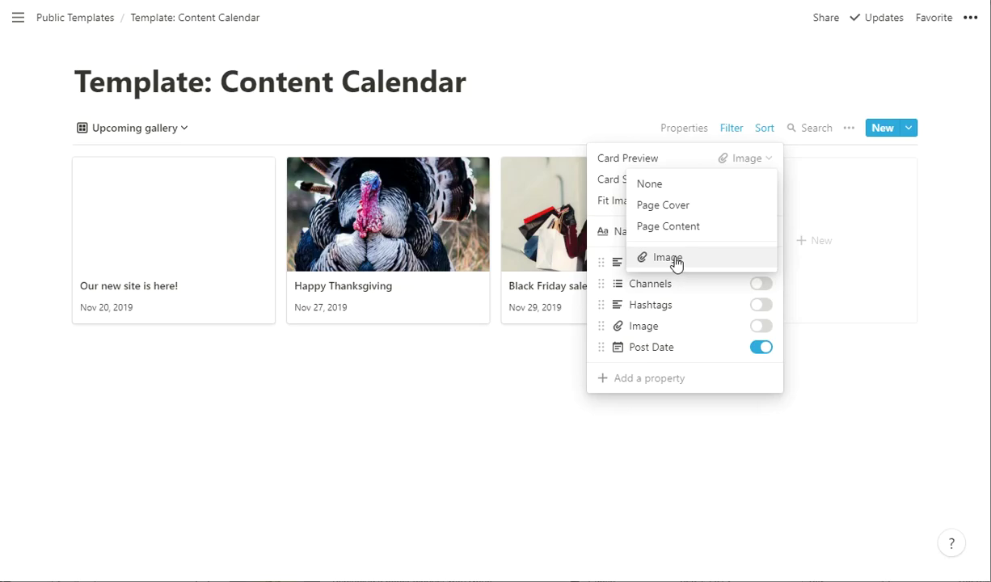
{"action": "left_click", "coordinate": [544, 151]}
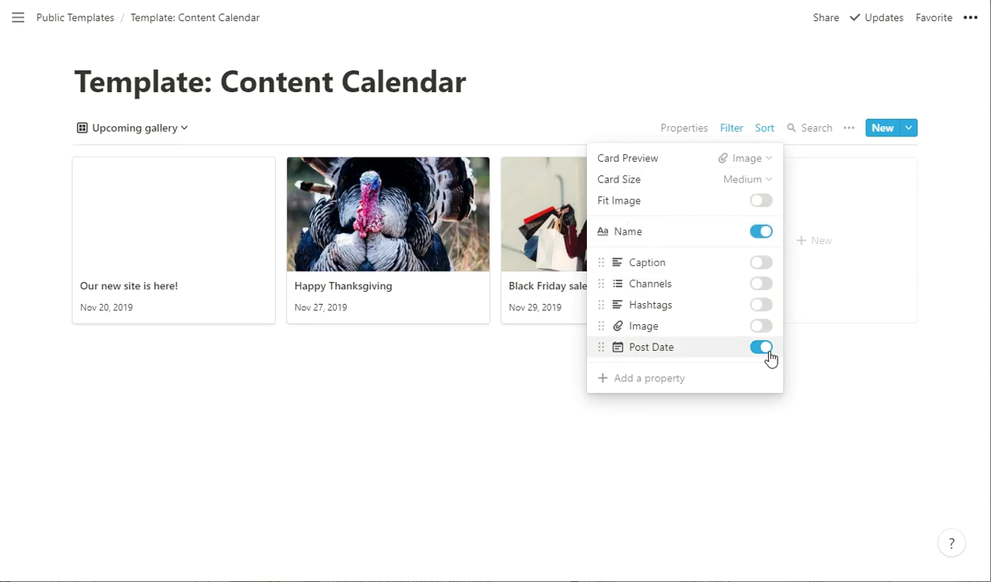
{"action": "left_click", "coordinate": [376, 417]}
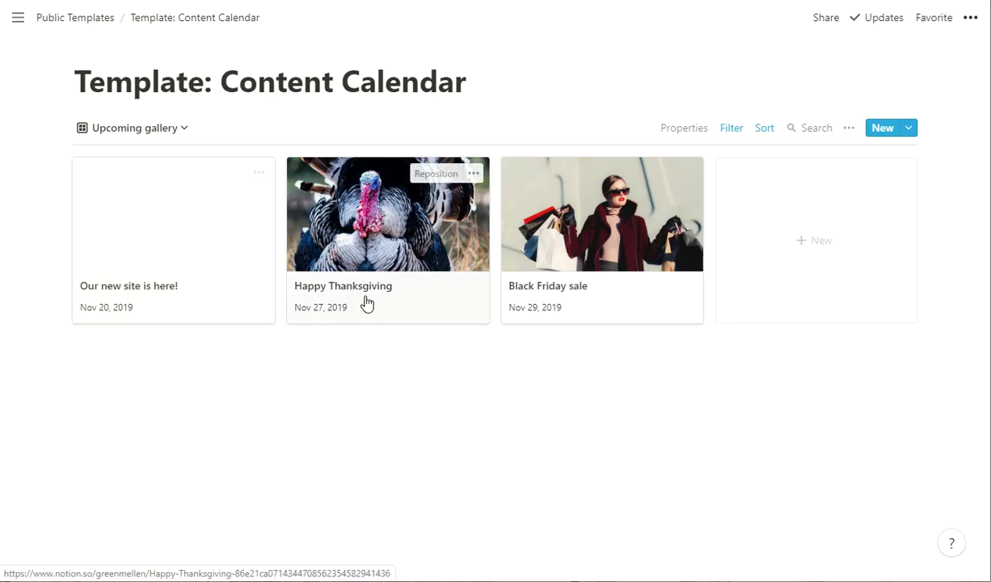
{"action": "left_click", "coordinate": [728, 129]}
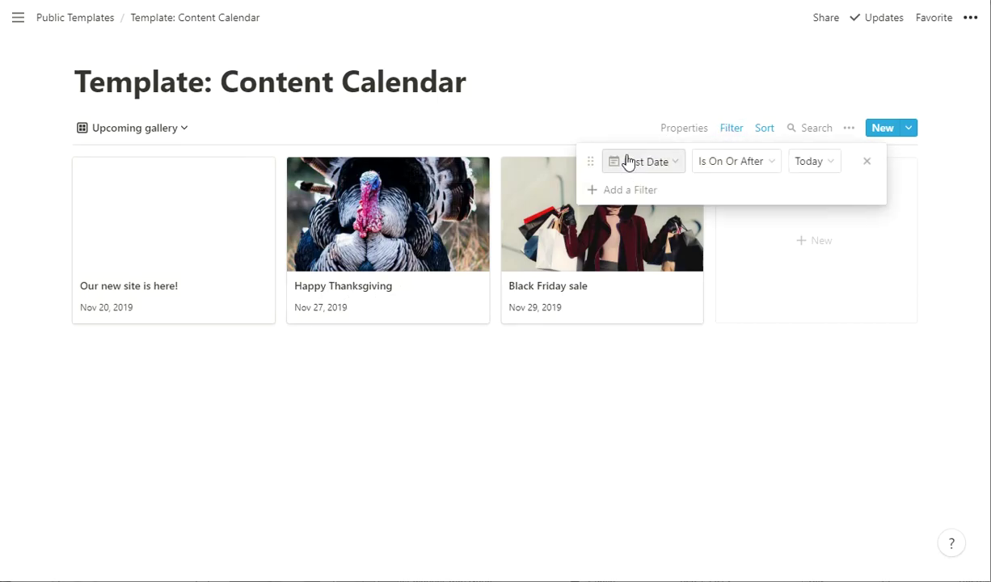
{"action": "left_click", "coordinate": [610, 80]}
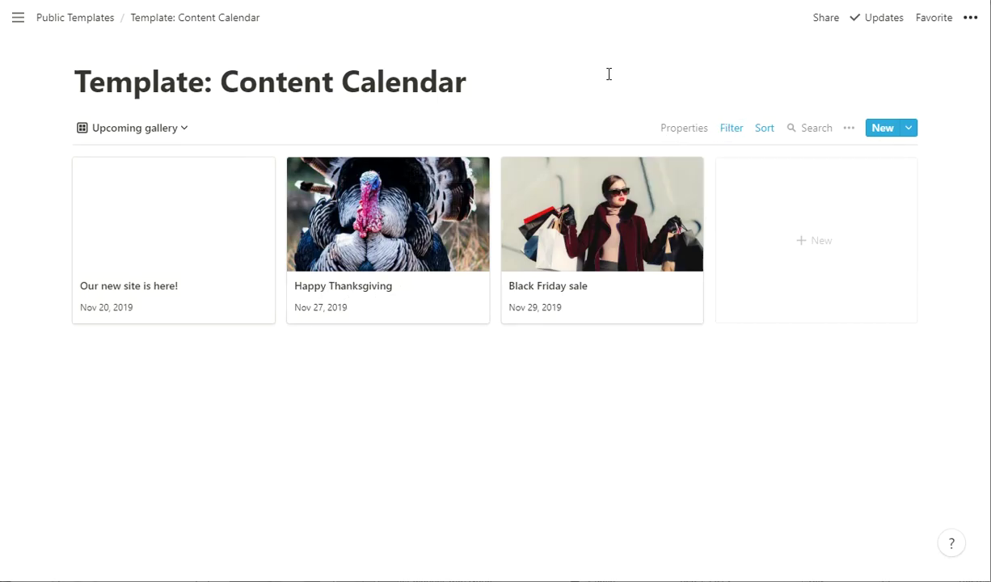
Switch to the All posts table listing all three posts, then try and close an empty search
{"action": "left_click", "coordinate": [133, 129]}
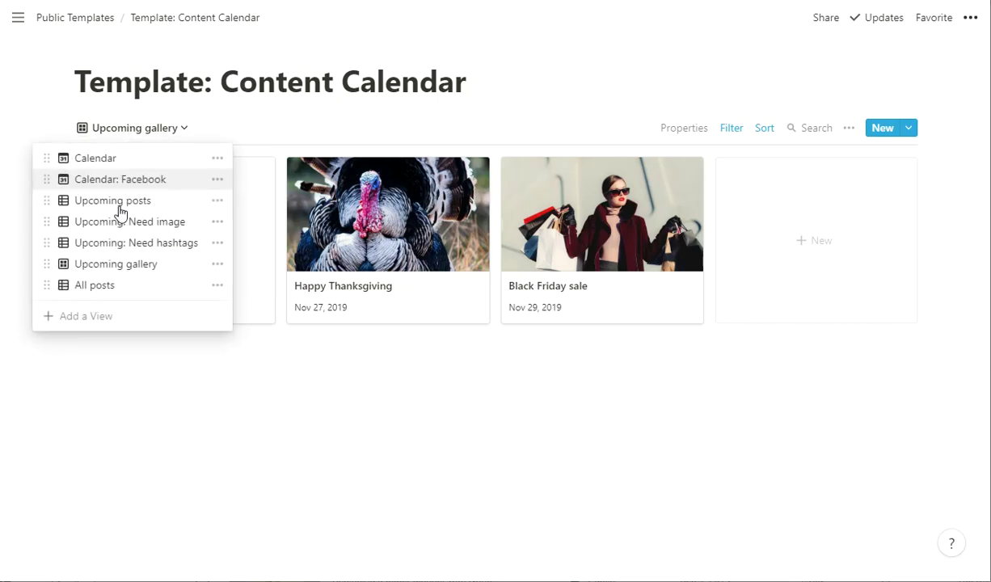
{"action": "left_click", "coordinate": [96, 285]}
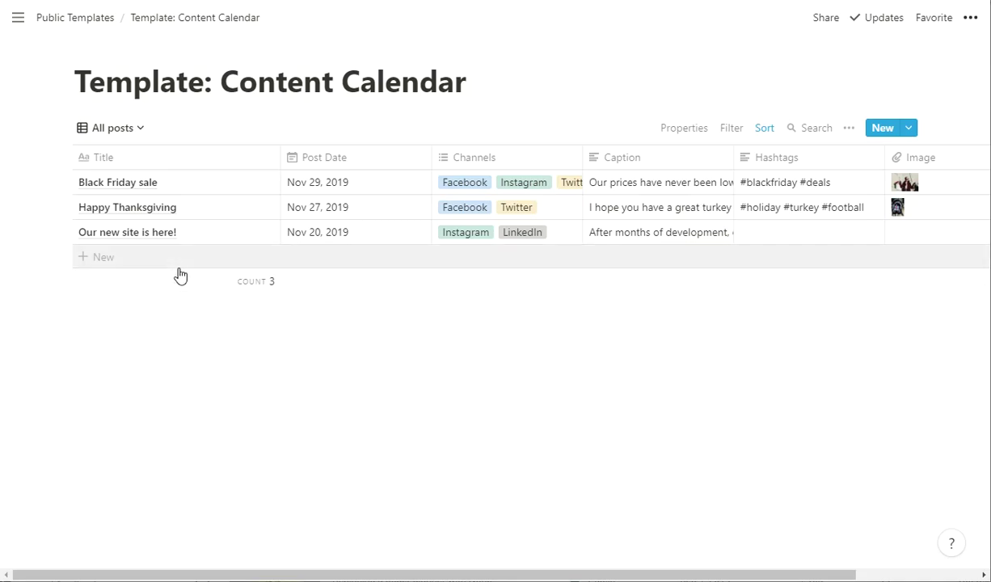
{"action": "left_click", "coordinate": [813, 128]}
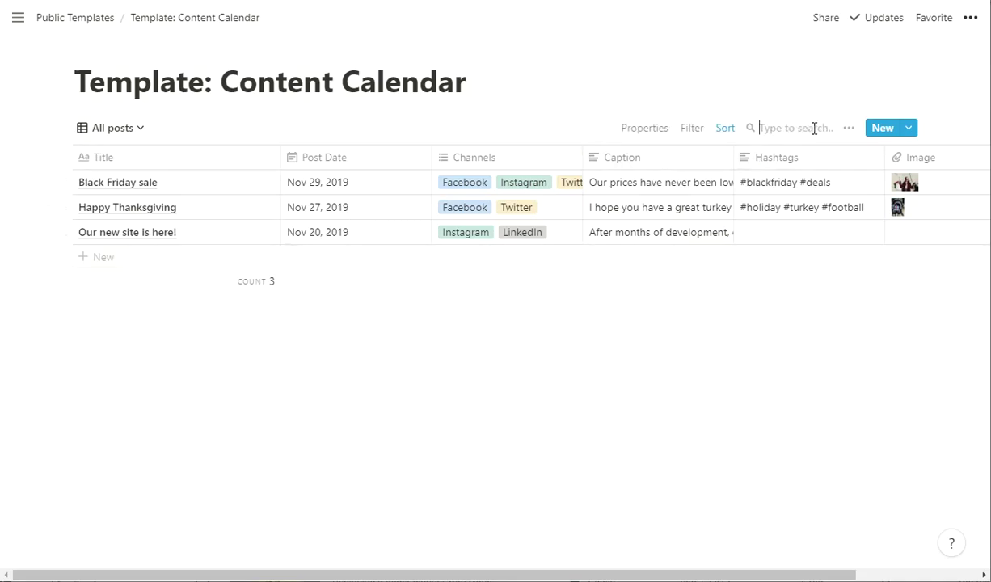
{"action": "left_click", "coordinate": [665, 372]}
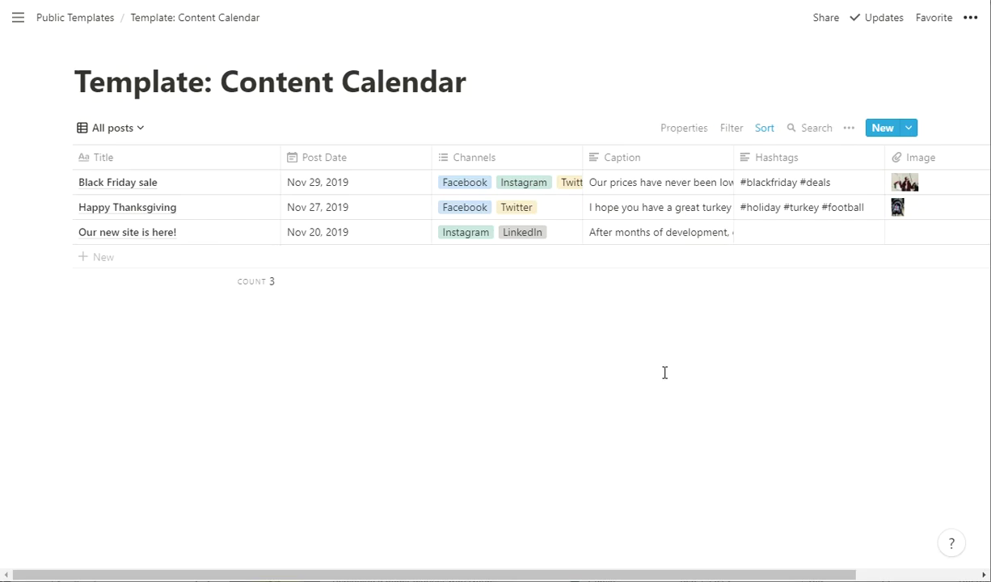